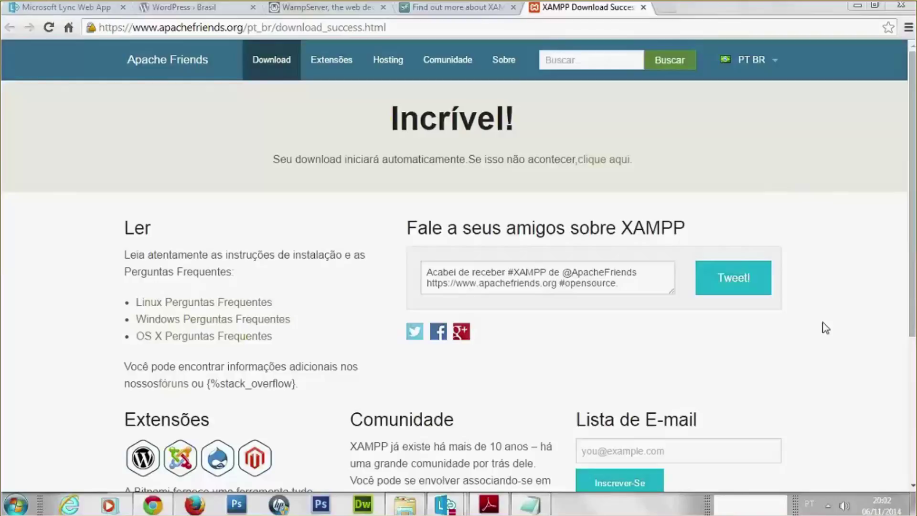
Open the Windows Start menu over the XAMPP download page in Chrome
click(16, 504)
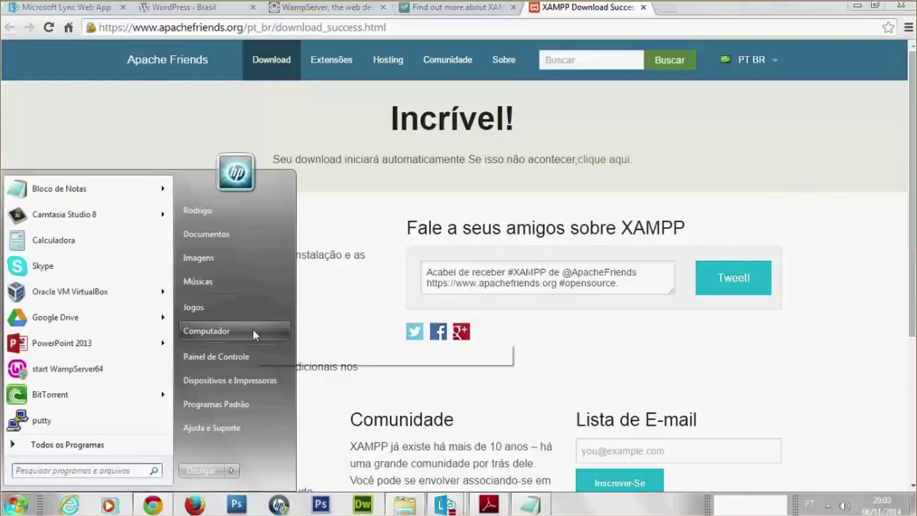
Open Local Disk (C:) from Computador and select the wamp folder
click(253, 330)
click(546, 183)
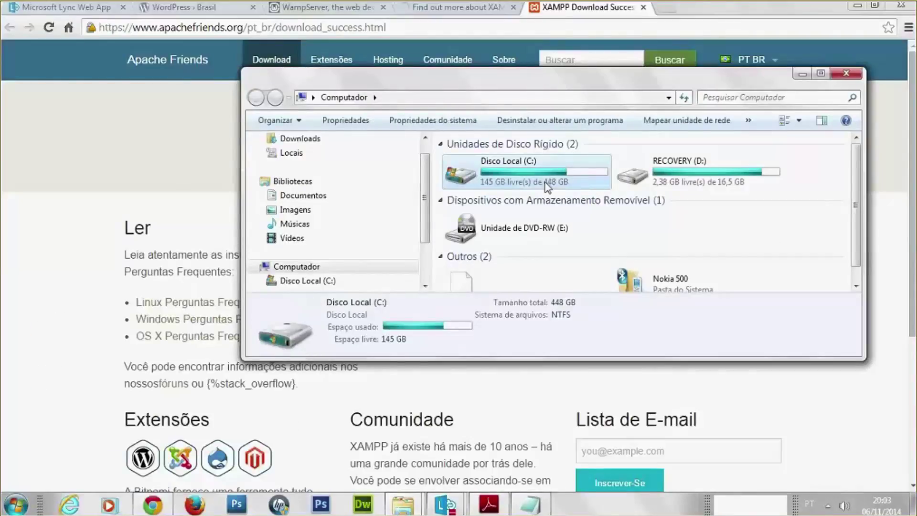
double_click(546, 184)
scroll(483, 207, down, 4)
click(483, 207)
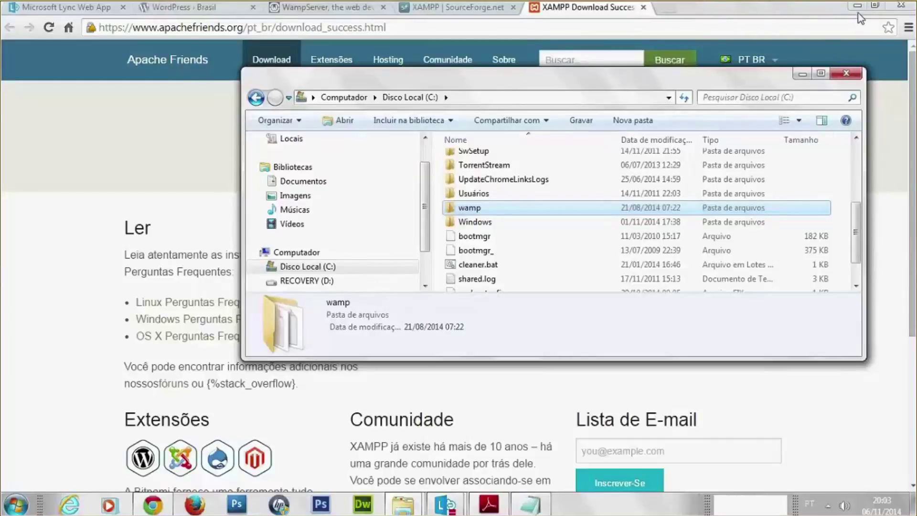
Launch WampServer64 from the Start menu so the local server runs
click(17, 505)
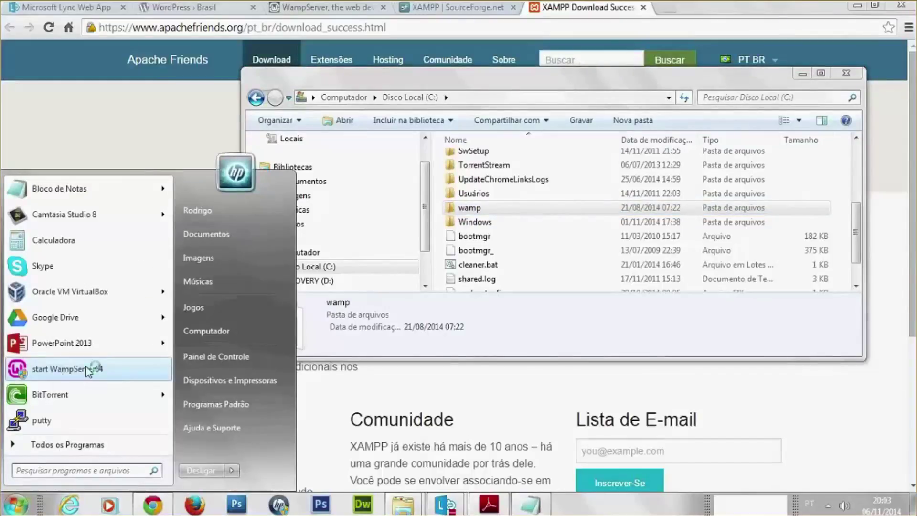
click(85, 366)
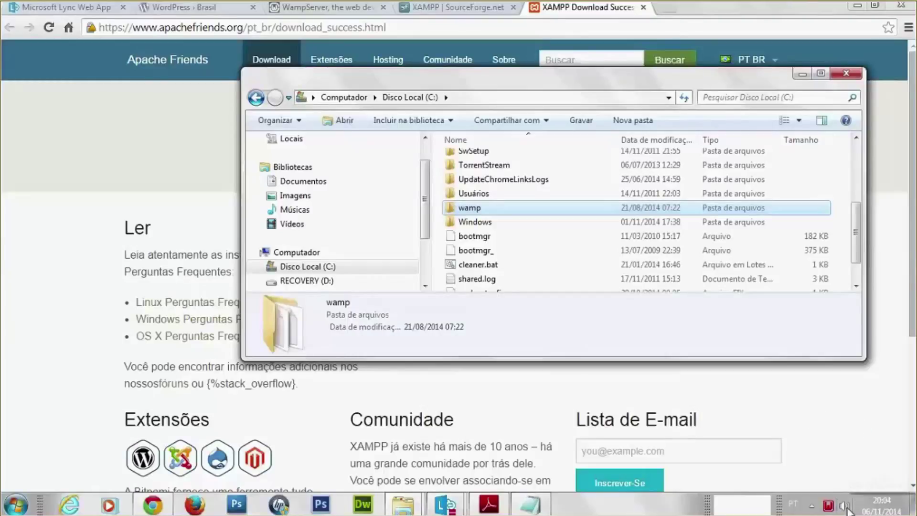
mouse_move(829, 509)
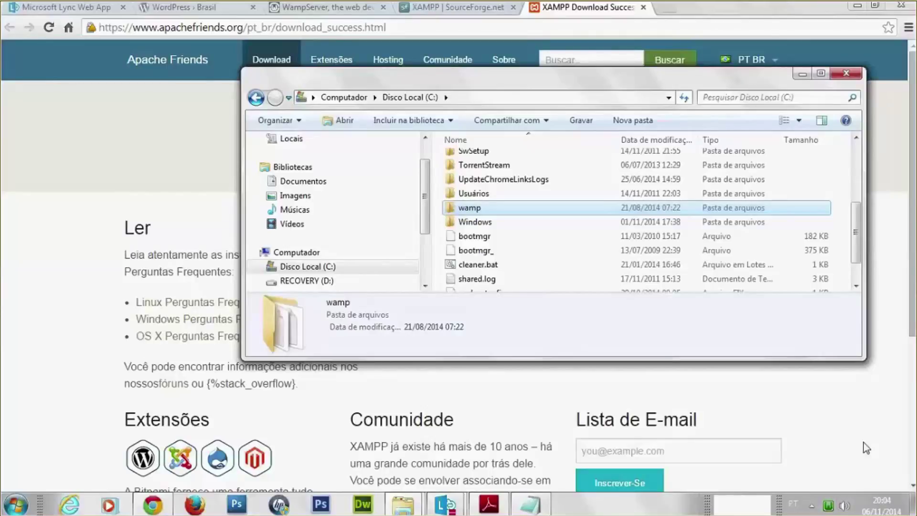
Open C:\wamp and then its www folder, showing the 28 project folders
double_click(481, 209)
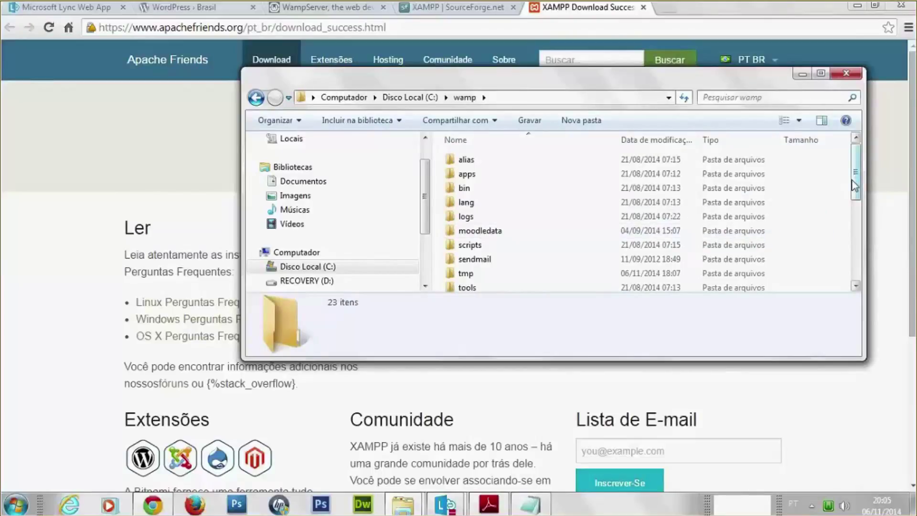
drag(854, 185, 856, 218)
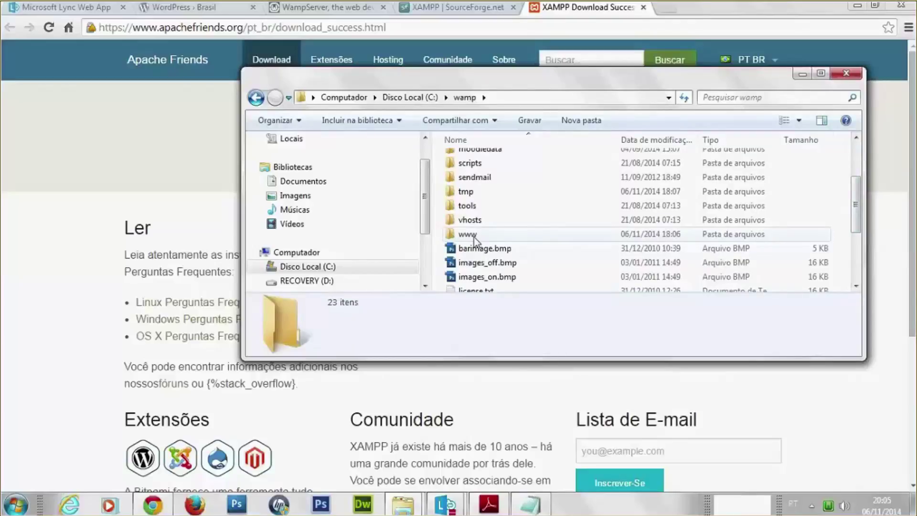
mouse_move(474, 239)
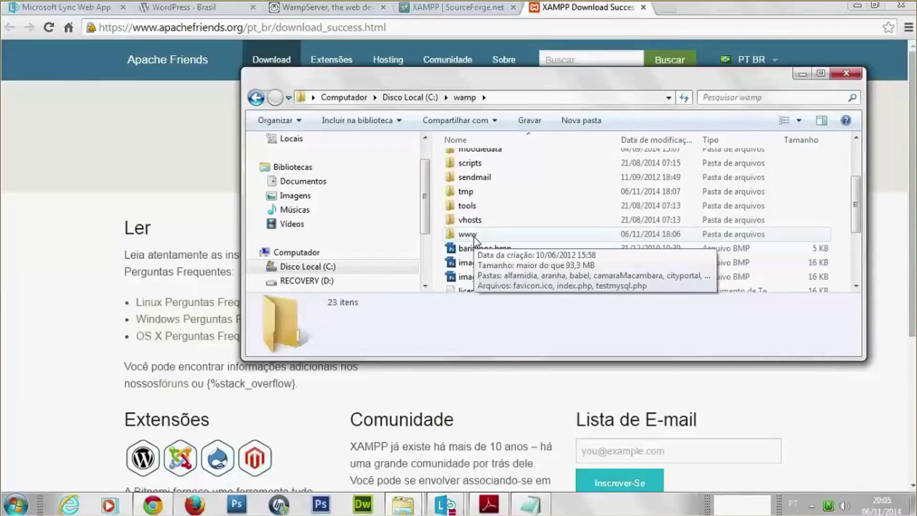
double_click(474, 235)
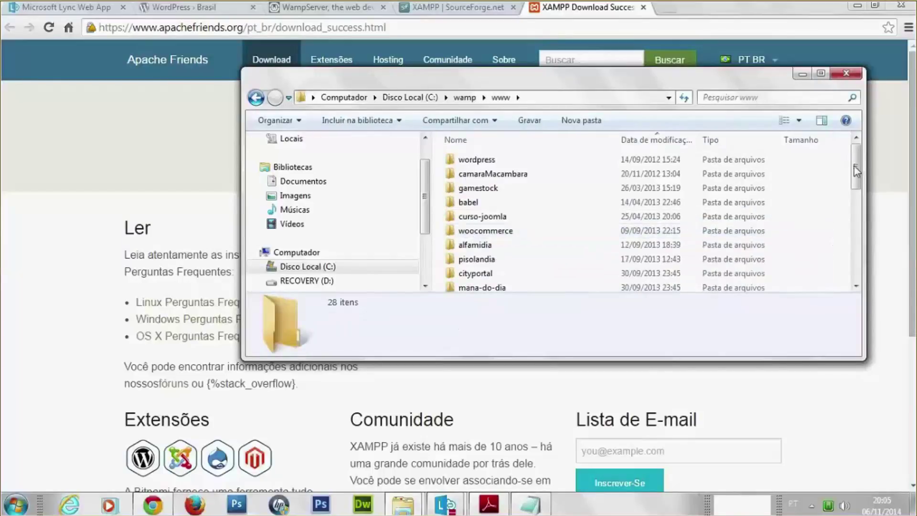
drag(856, 171, 858, 204)
Create a folder named meu-site-wp inside www and open it
click(572, 122)
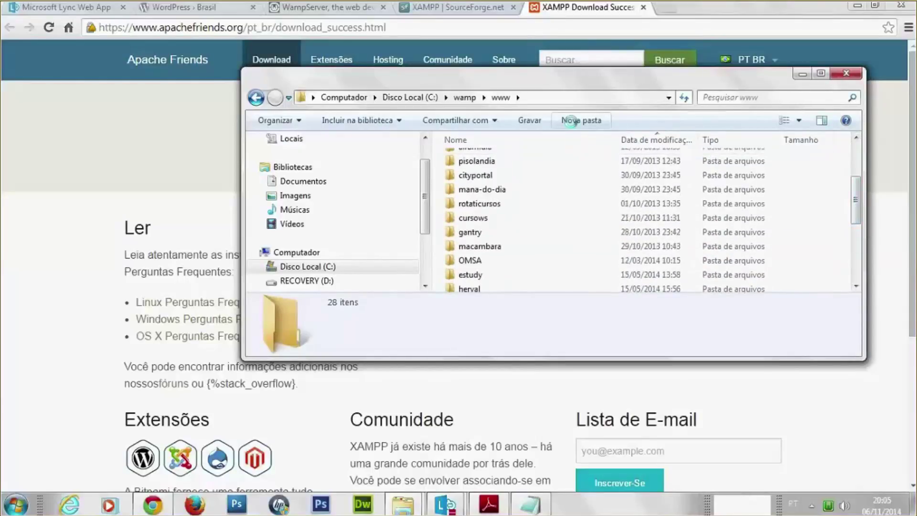
text(meu-)
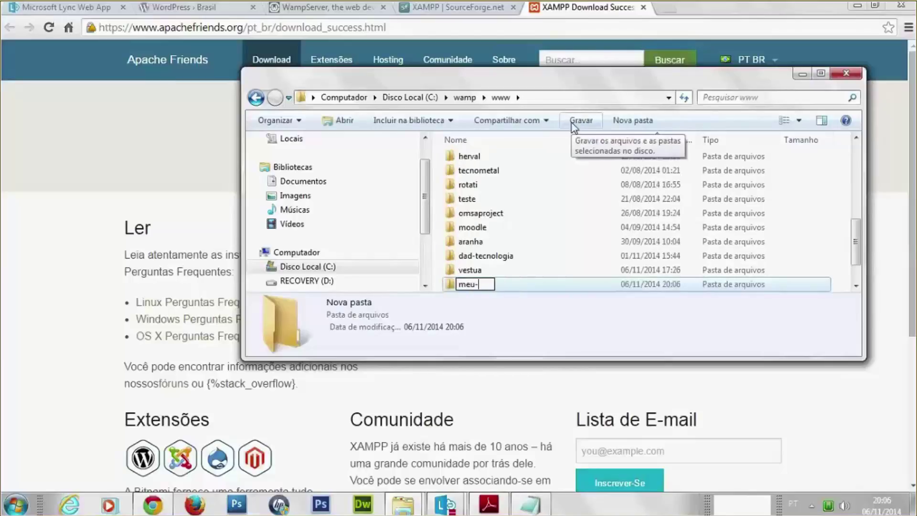
text(site-wp)
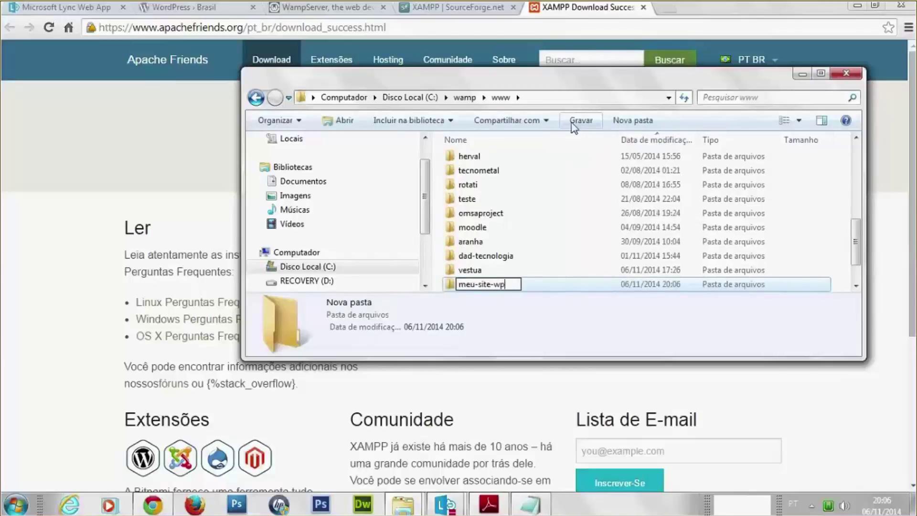
key(Return)
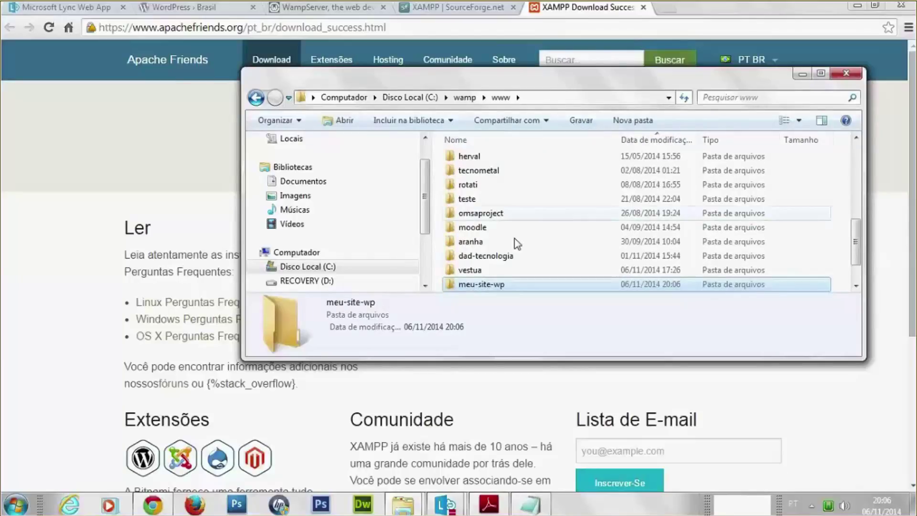
double_click(500, 281)
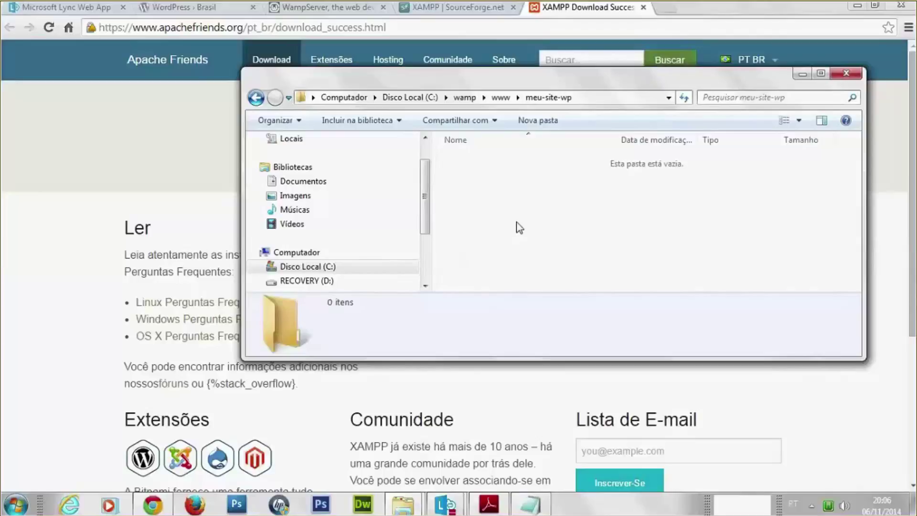
Open the wordpress-4.0-pt_BR.zip archive in WinRAR beside the meu-site-wp window
key(alt+Tab)
drag(506, 218, 523, 246)
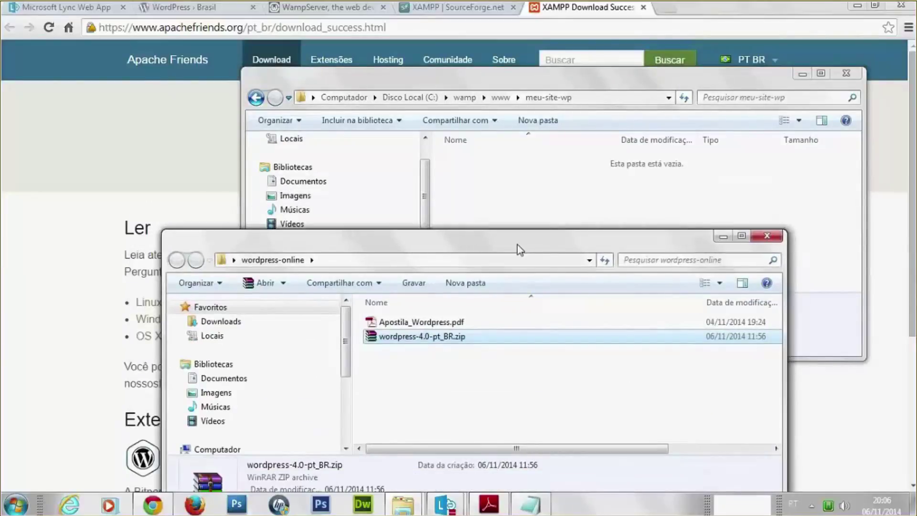
double_click(400, 337)
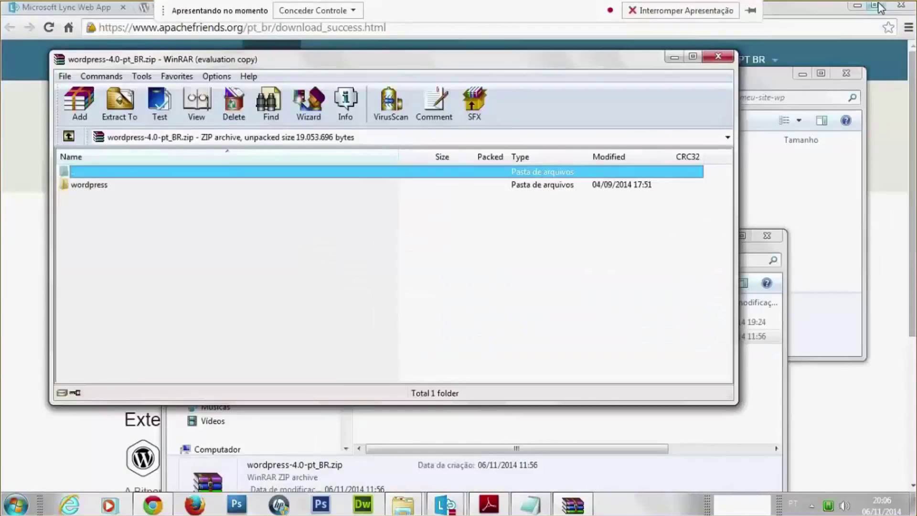
drag(549, 64, 616, 221)
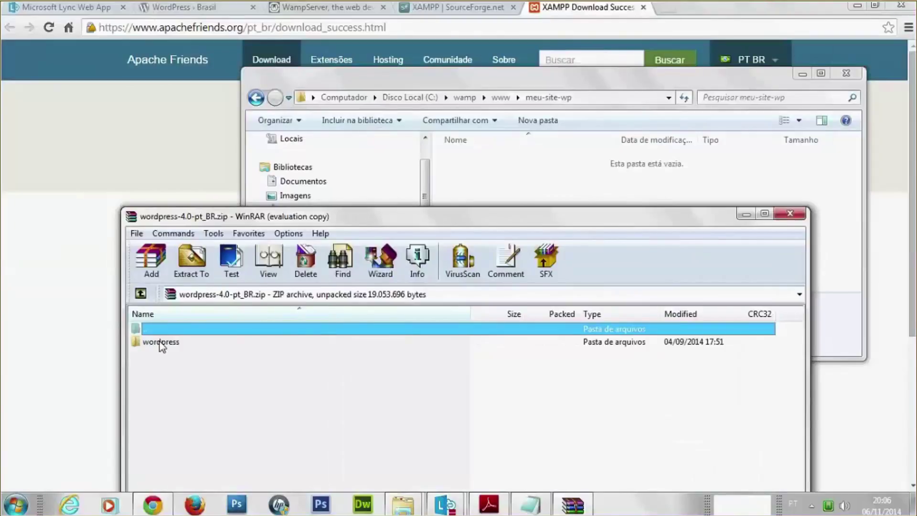
Copy all items from the archive's wordpress folder into meu-site-wp, then enter localhost in Chrome
double_click(164, 342)
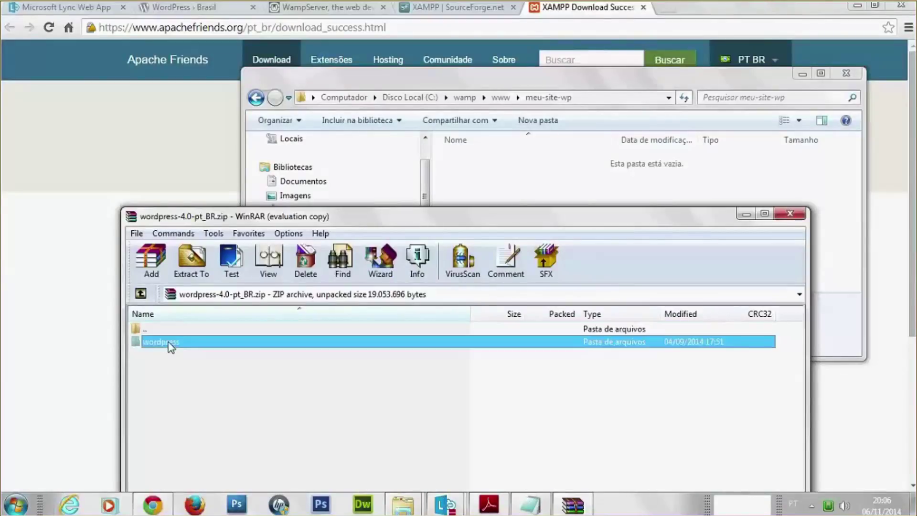
click(170, 343)
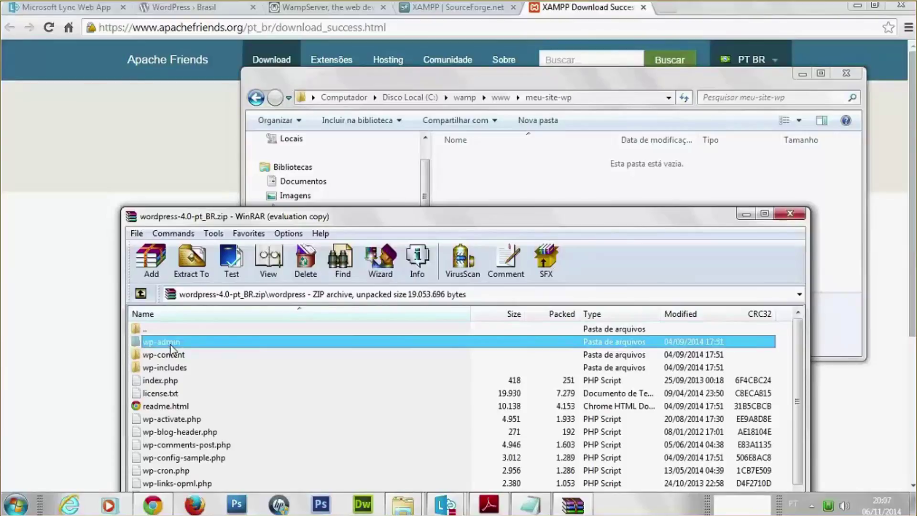
key(ctrl+a)
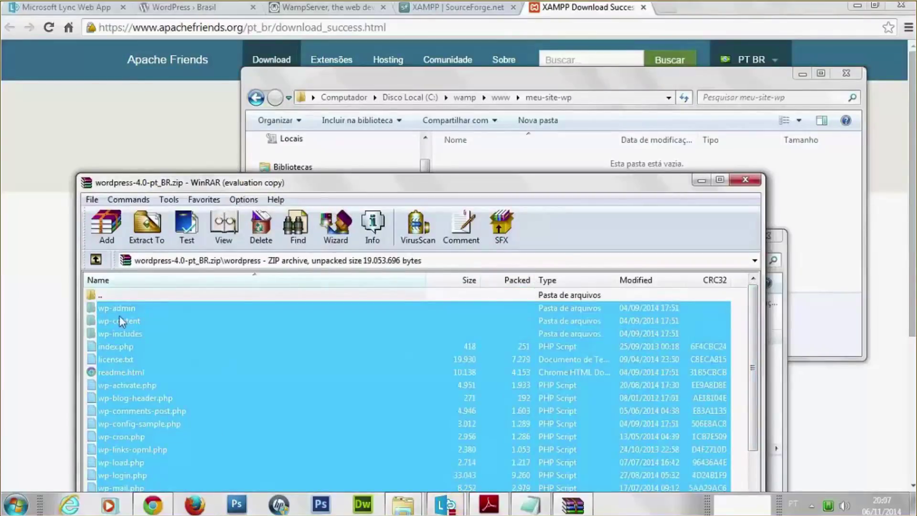
drag(119, 316, 483, 158)
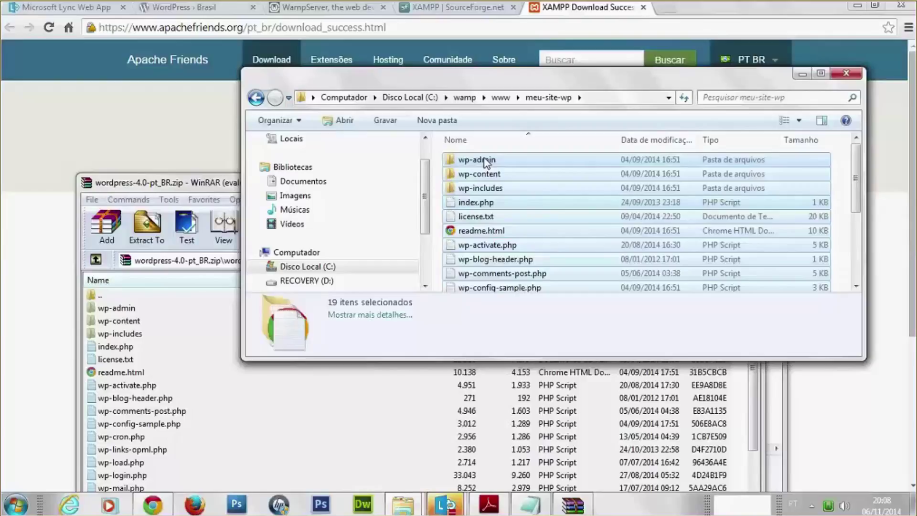
click(588, 27)
text(localhost)
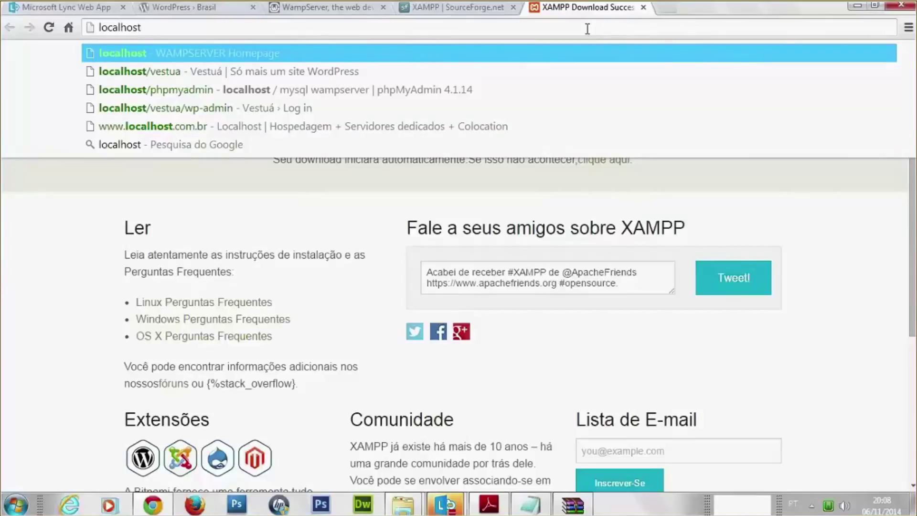
Load localhost/meu-site-wp to reach the WordPress setup-config.php welcome page
text(/)
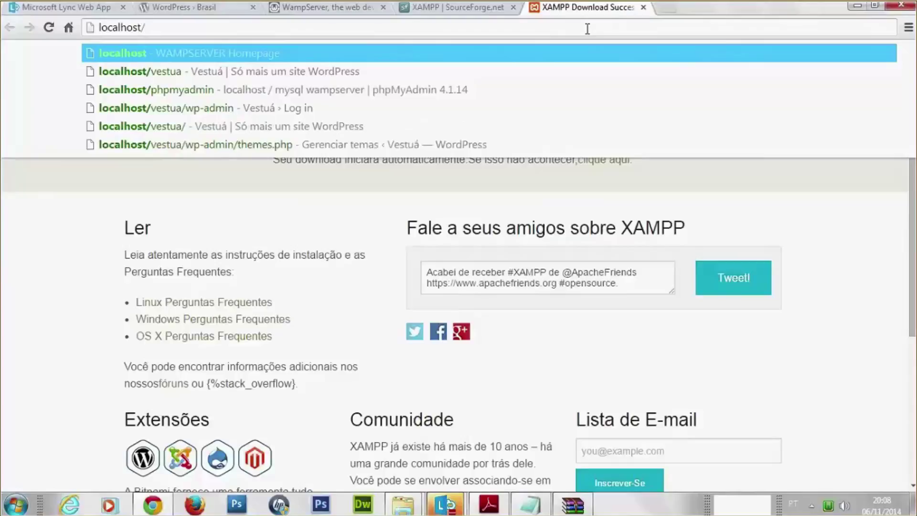
text(meu-sit)
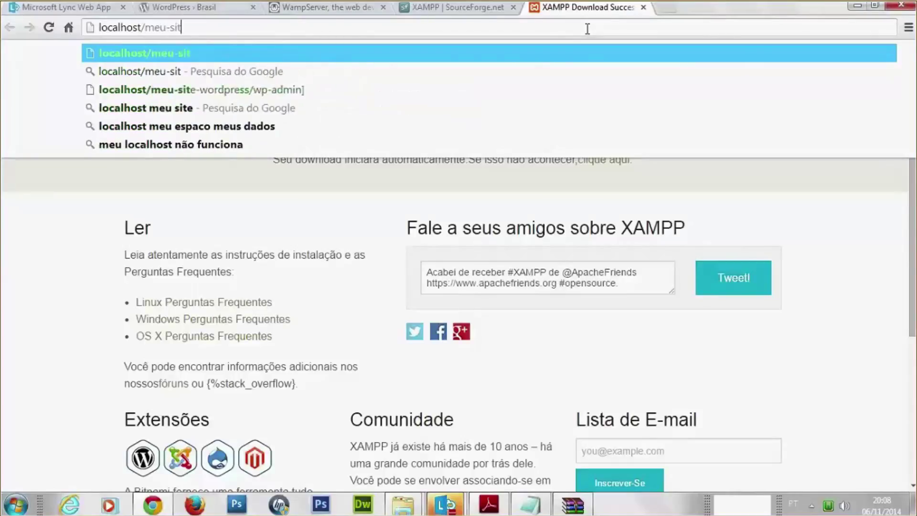
text(e-wp)
key(Return)
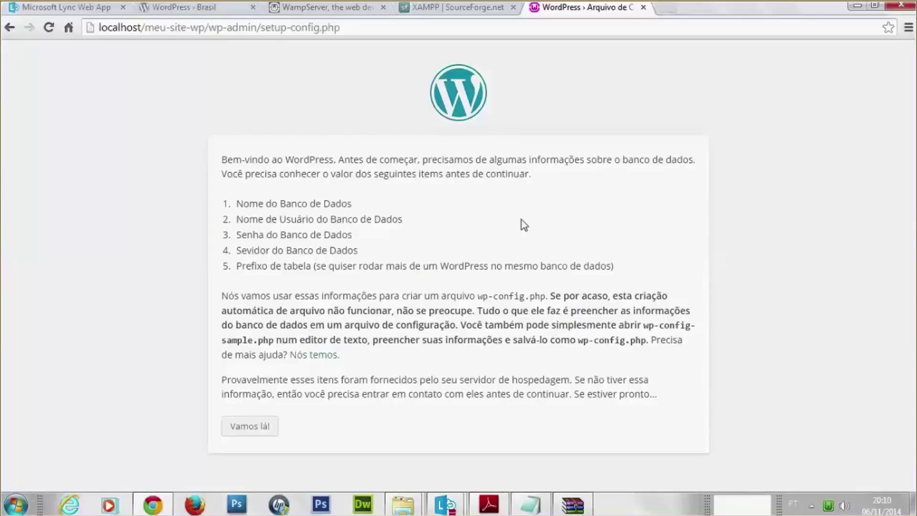
In the XAMPP tab, go to localhost/phpmyadmin to reach the phpMyAdmin home page
click(484, 9)
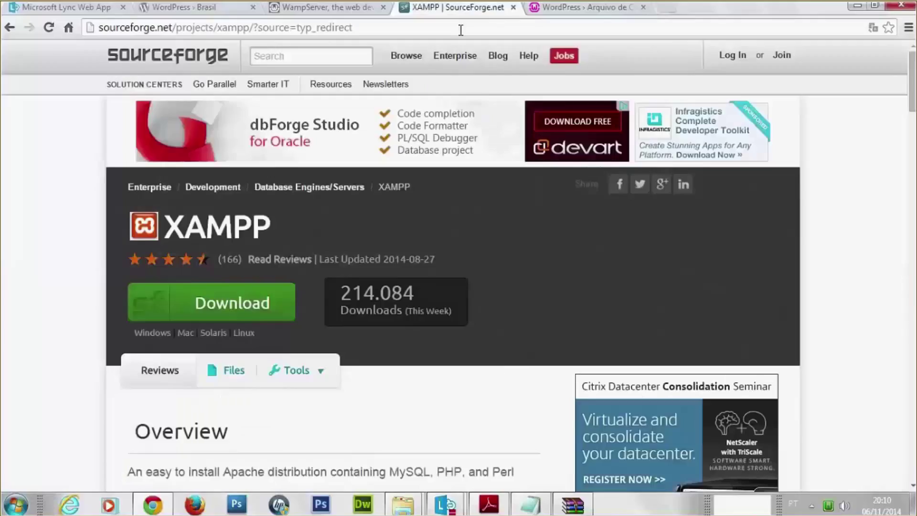
click(463, 29)
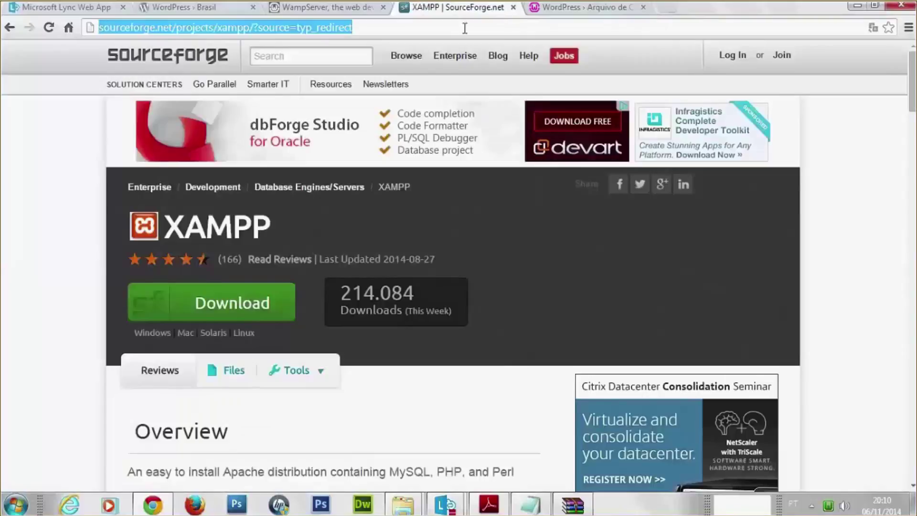
text(local)
text(host)
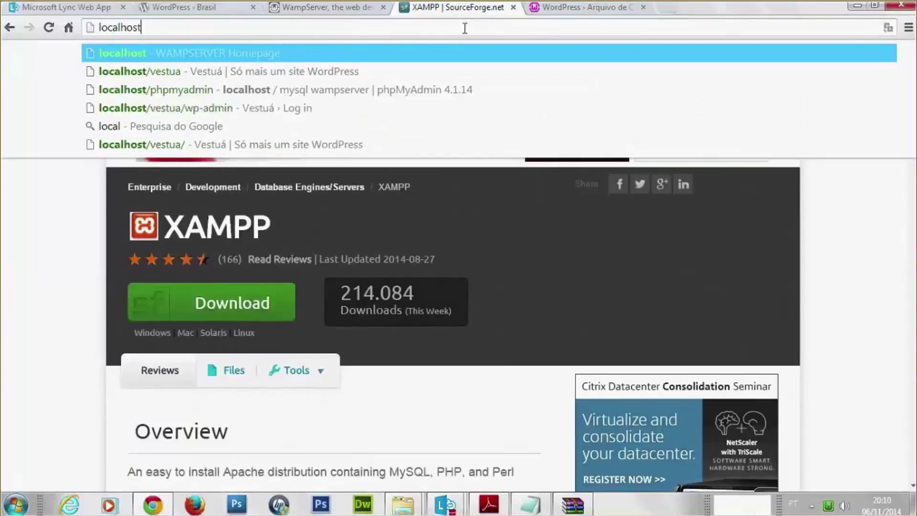
text(/phpmyadmin)
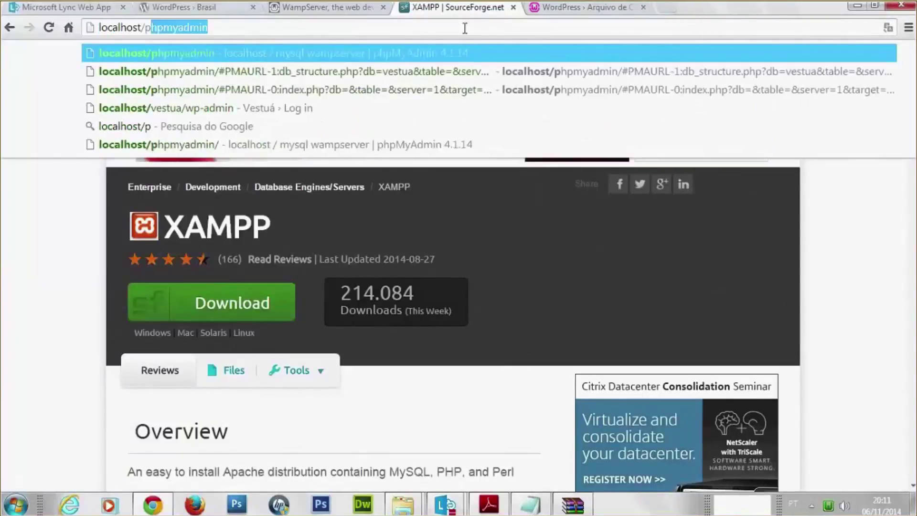
key(Return)
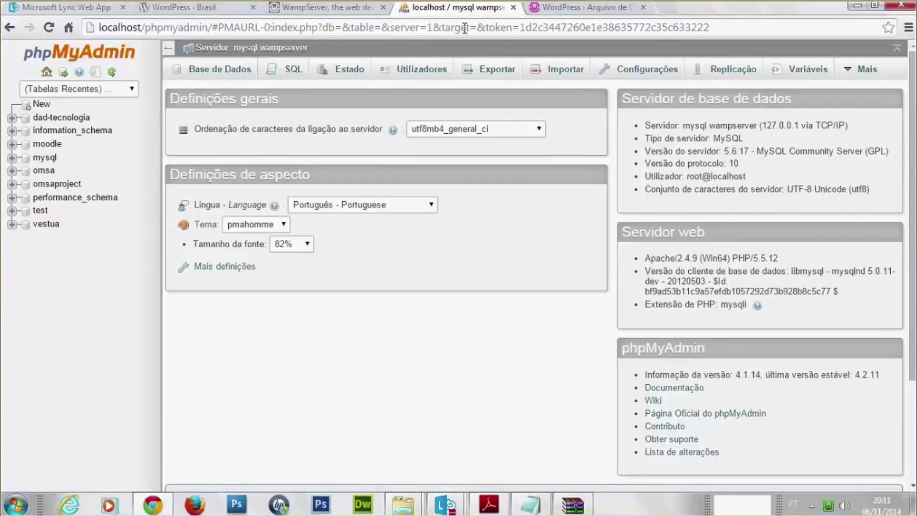
Create a database named meu-site-wp under Base de Dados, then return to the WordPress tab
click(218, 71)
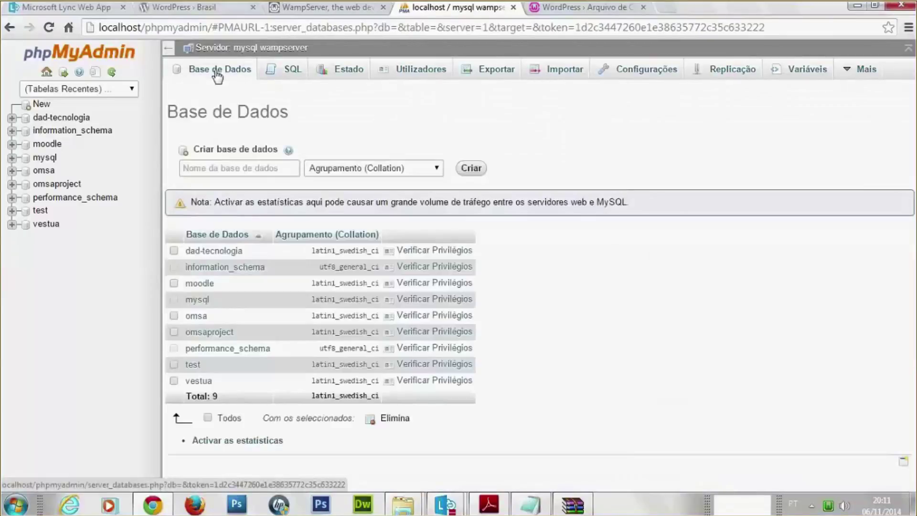
click(230, 172)
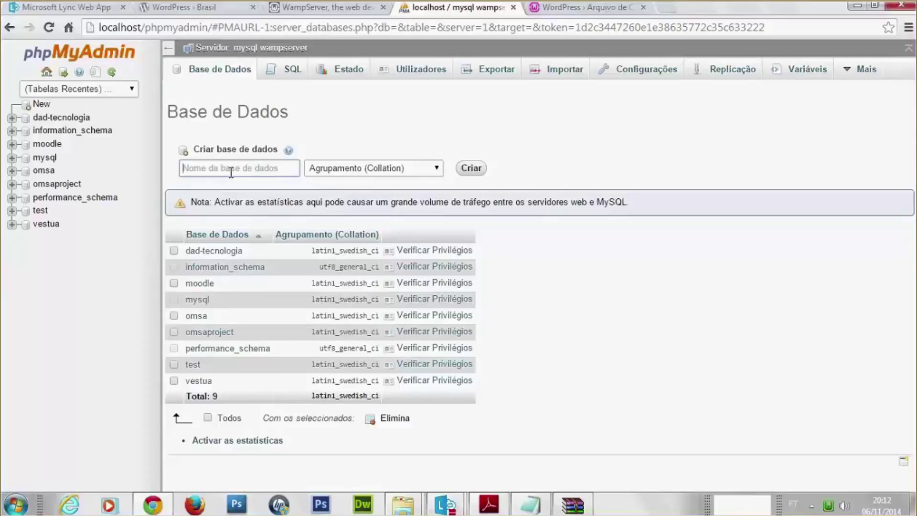
text(m)
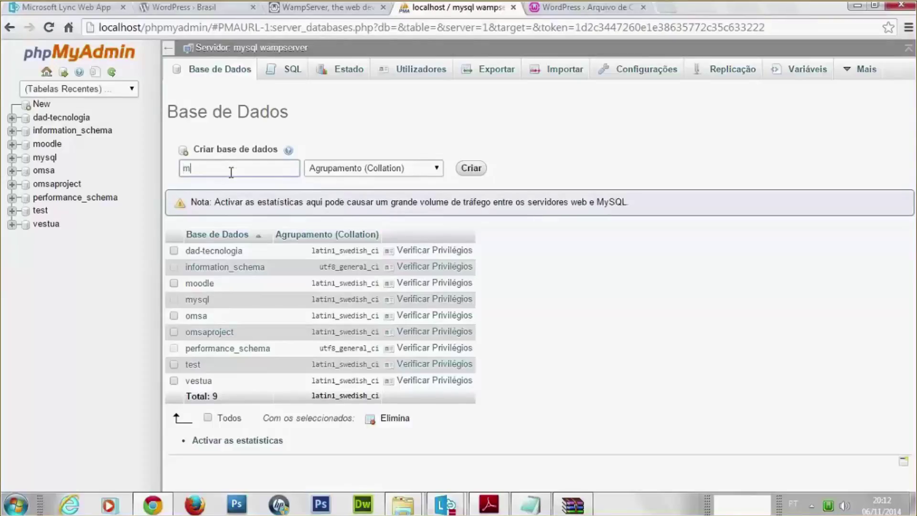
text(eu-site-wp)
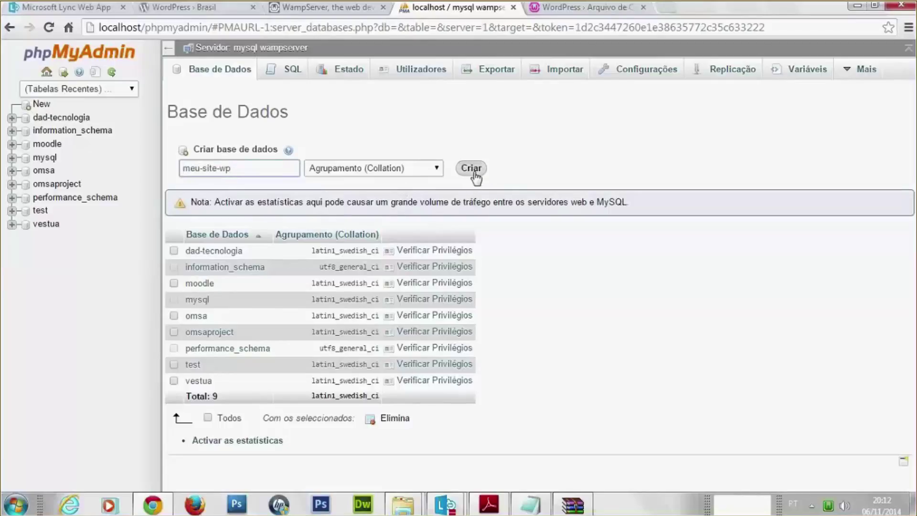
click(476, 174)
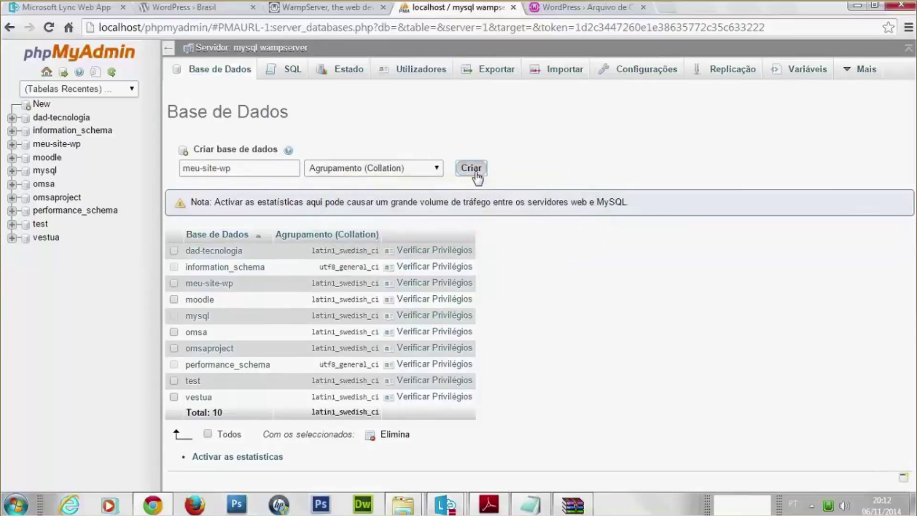
click(586, 8)
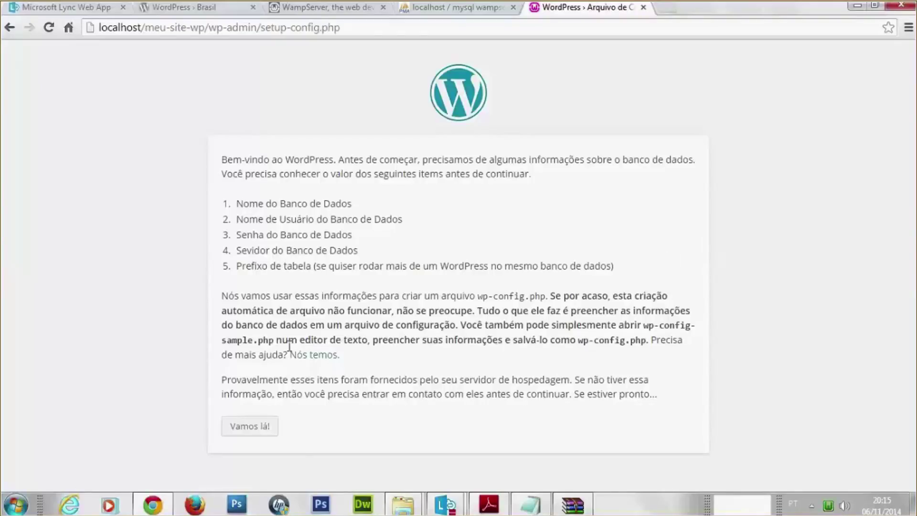
Submit database name meu-site-wp, user root and an empty password to WordPress
click(258, 429)
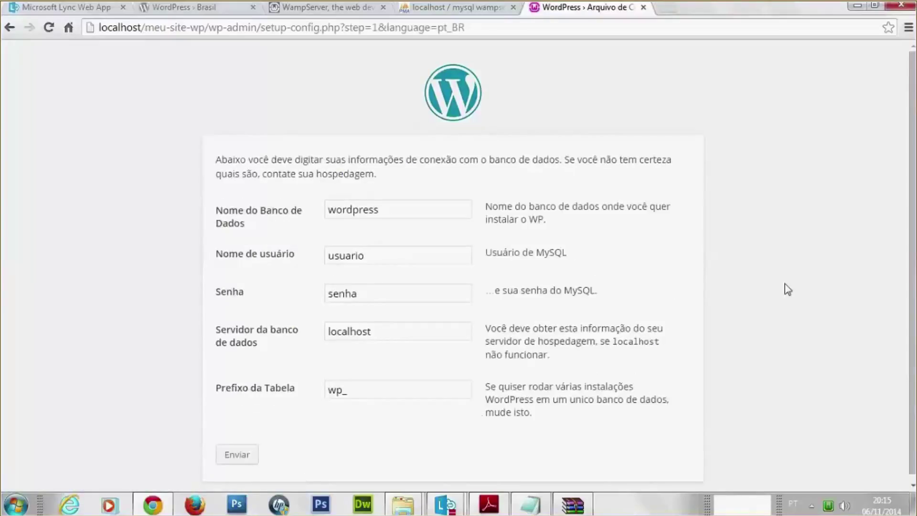
drag(409, 206, 176, 232)
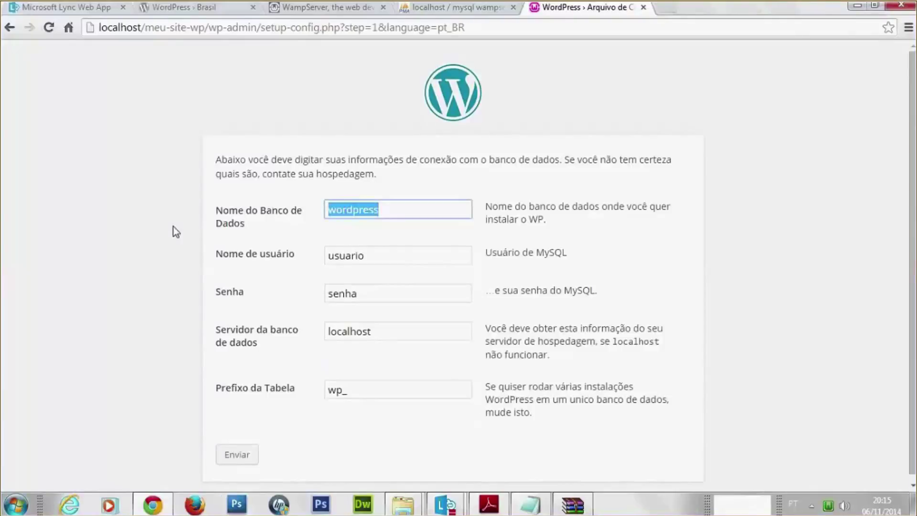
text(meu-site)
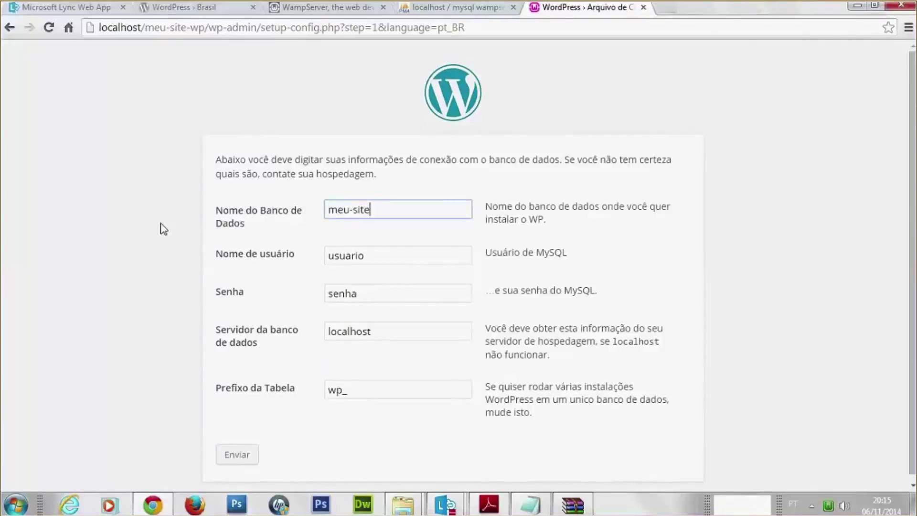
text(-wp)
click(370, 256)
double_click(339, 257)
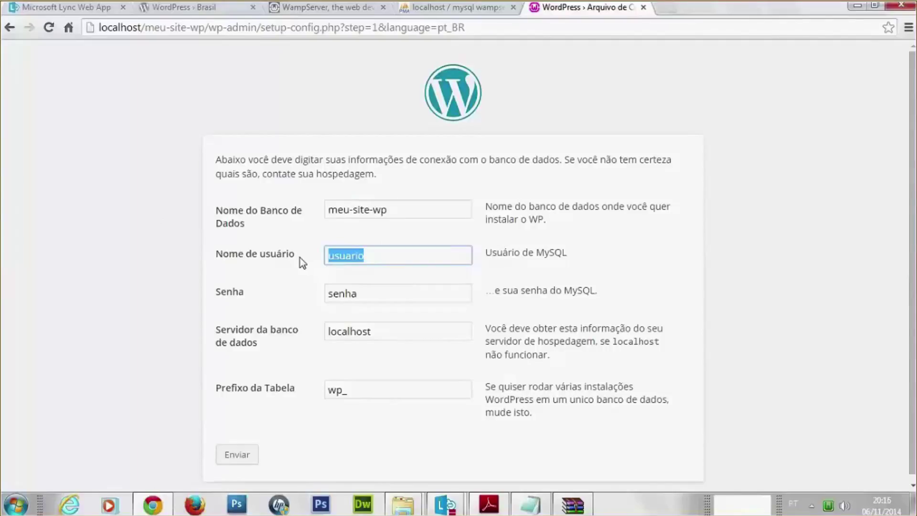
text(root)
key(Tab)
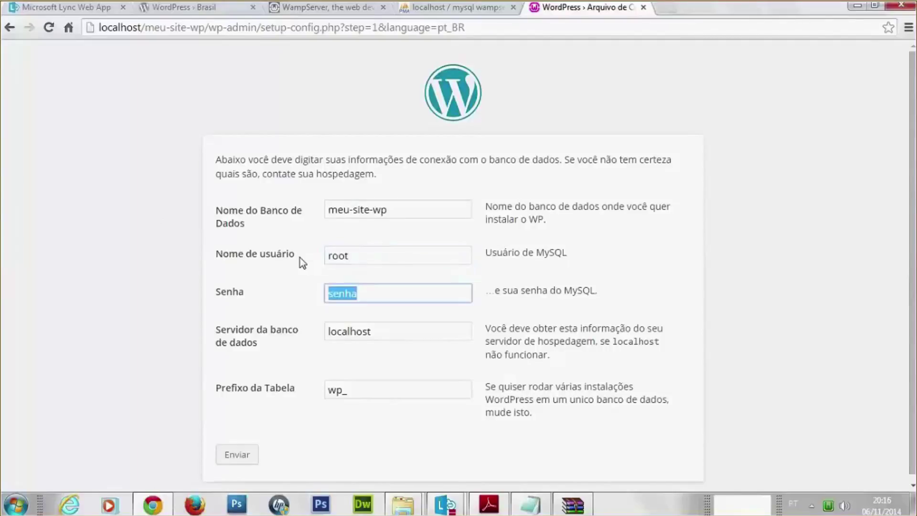
key(BackSpace)
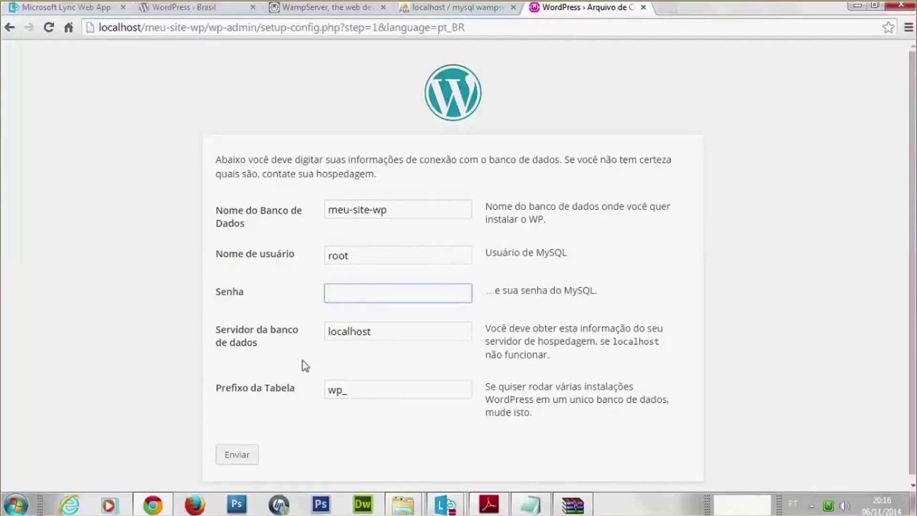
scroll(242, 420, down, 1)
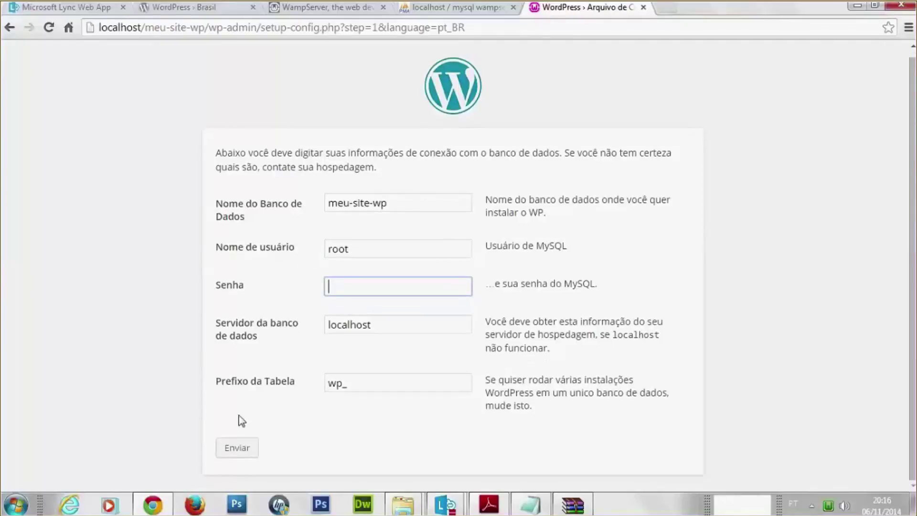
click(245, 454)
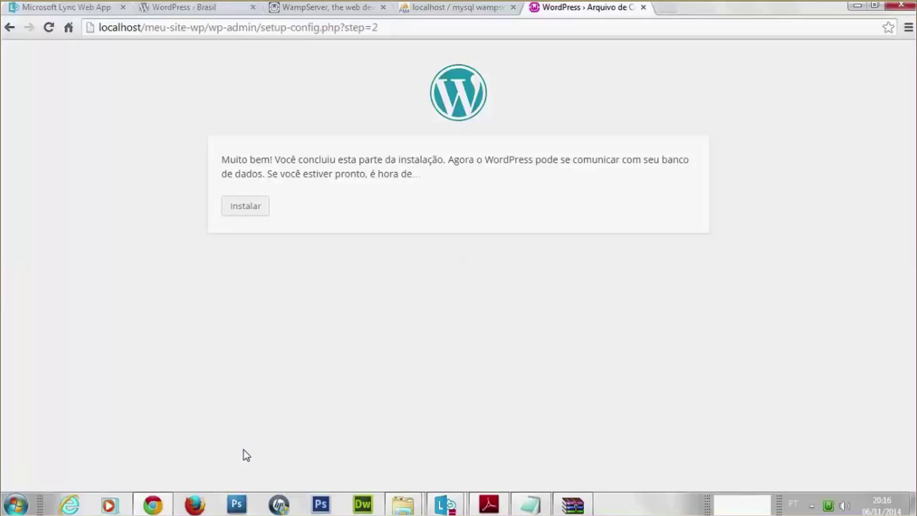
Start the installation and enter the site title Meu Site WP
click(256, 207)
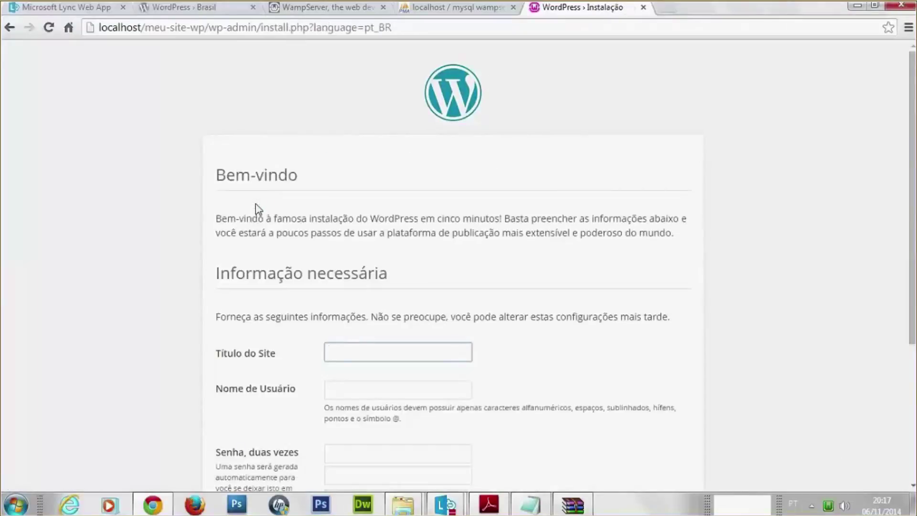
drag(911, 143, 910, 219)
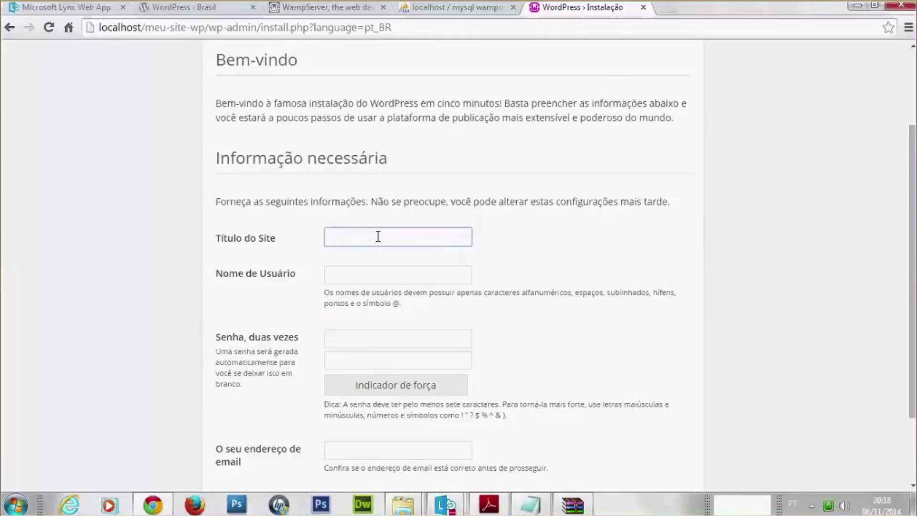
text(Meu Site WP)
key(Caps_Lock)
key(Caps_Lock)
Set admin username 'admin' with a password and the owner's e-mail, then install WordPress
click(386, 277)
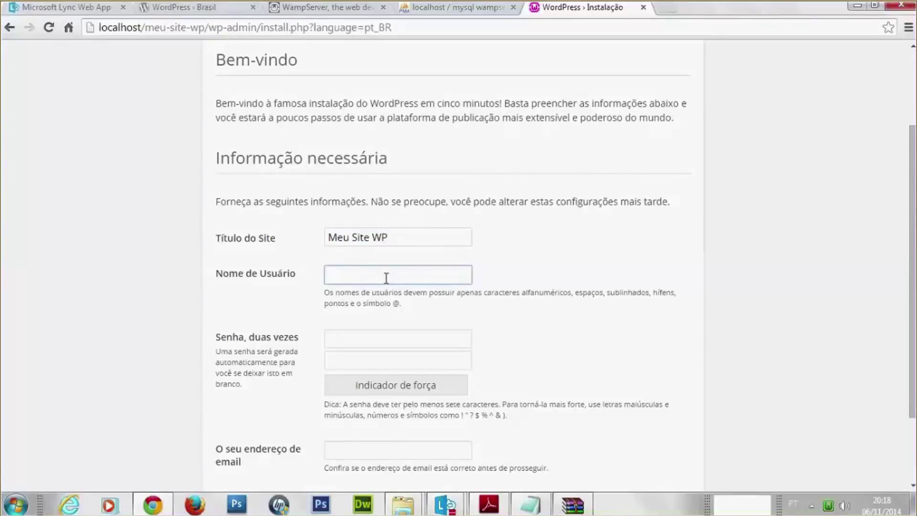
text(admin)
key(Tab)
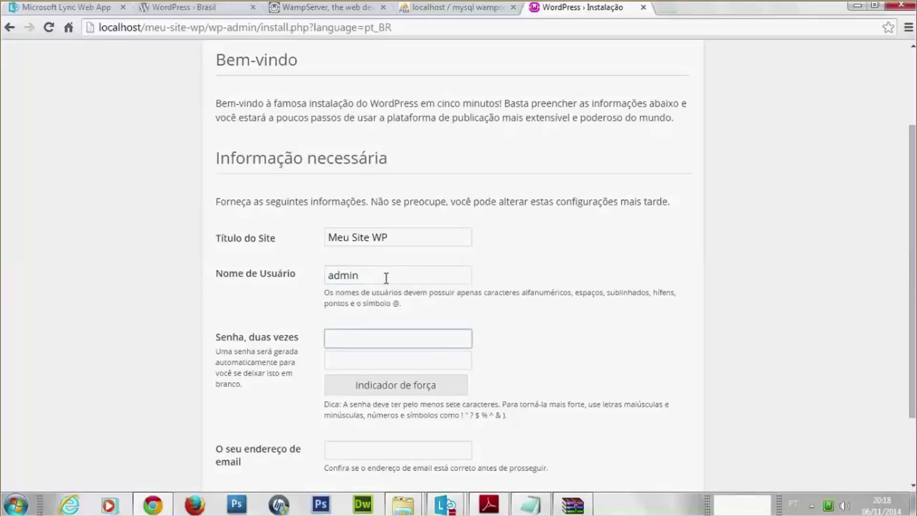
text(123456)
key(Tab)
text(12)
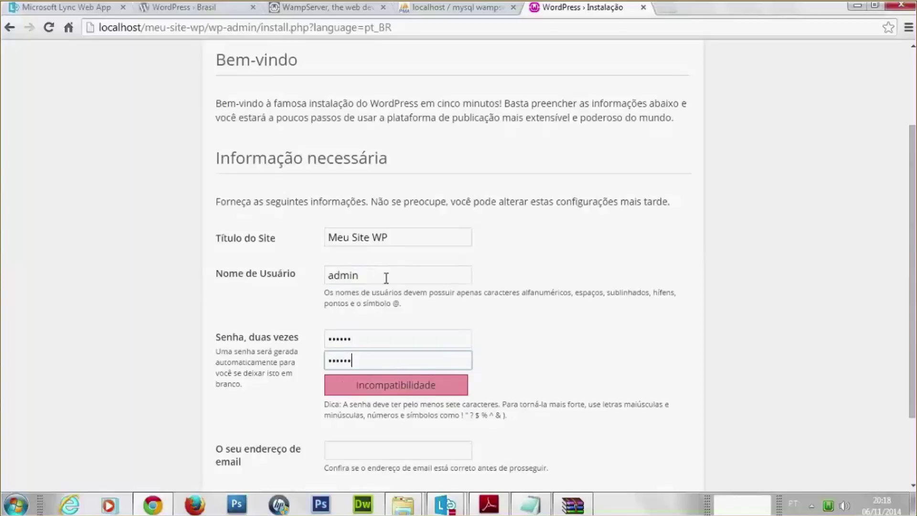
text(3456)
scroll(372, 310, down, 2)
click(358, 354)
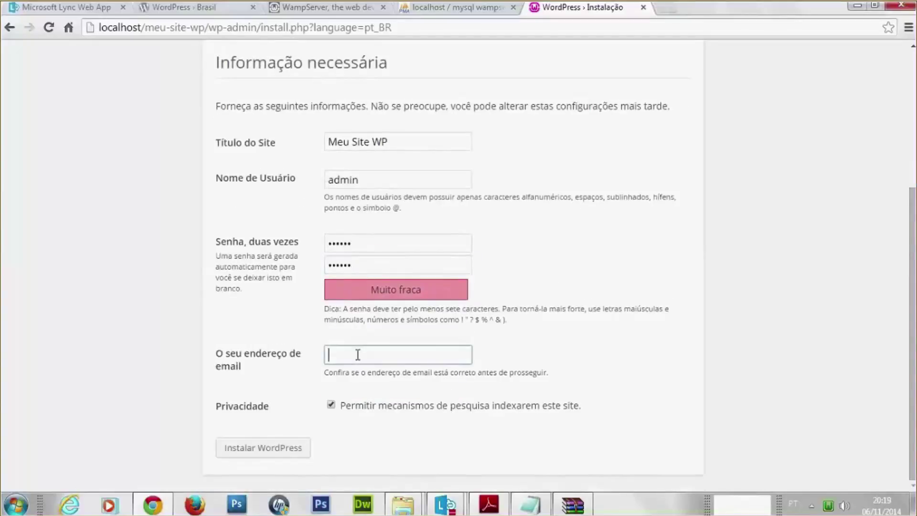
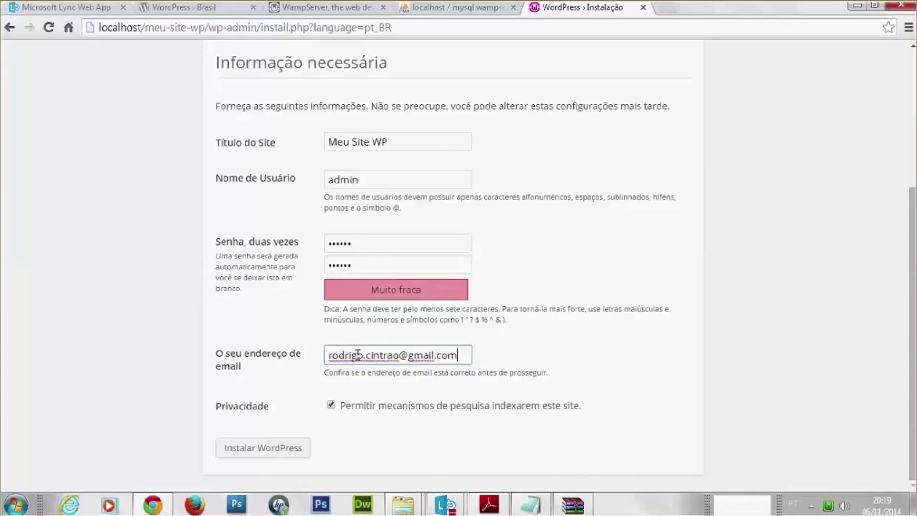
click(284, 448)
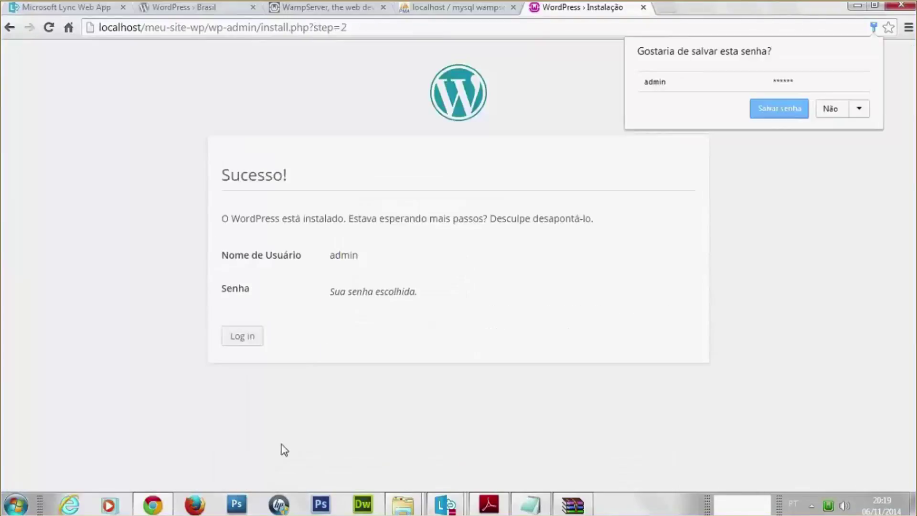